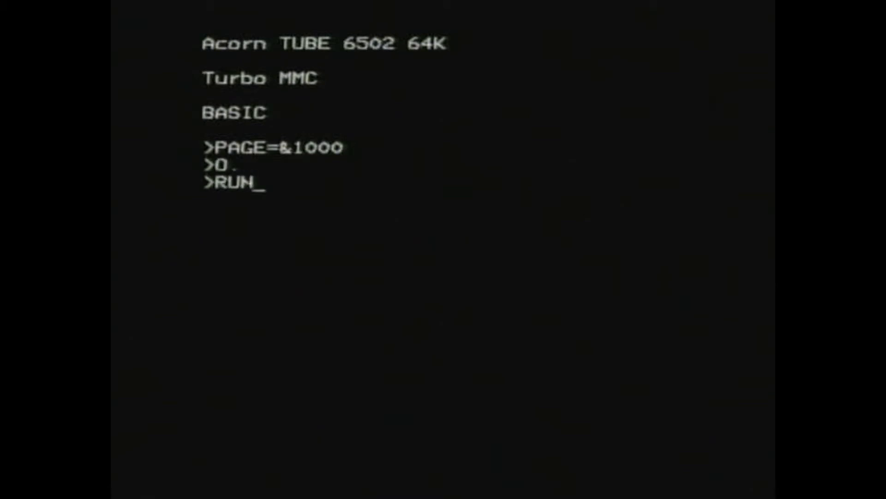
# Run the BASIC program recovered in memory at PAGE &1000
pyautogui.press('Return')
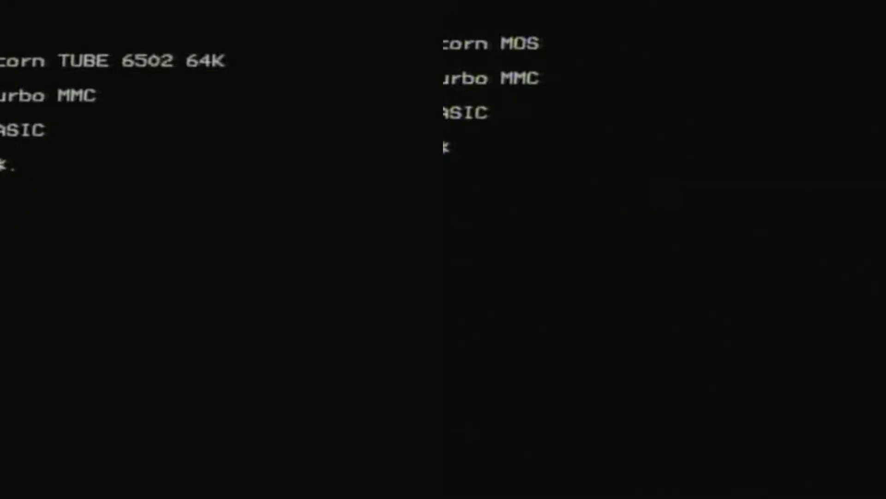
# Catalogue drive 0 and enter the CHAIN command for one of the MBROT programs
pyautogui.press('Return')
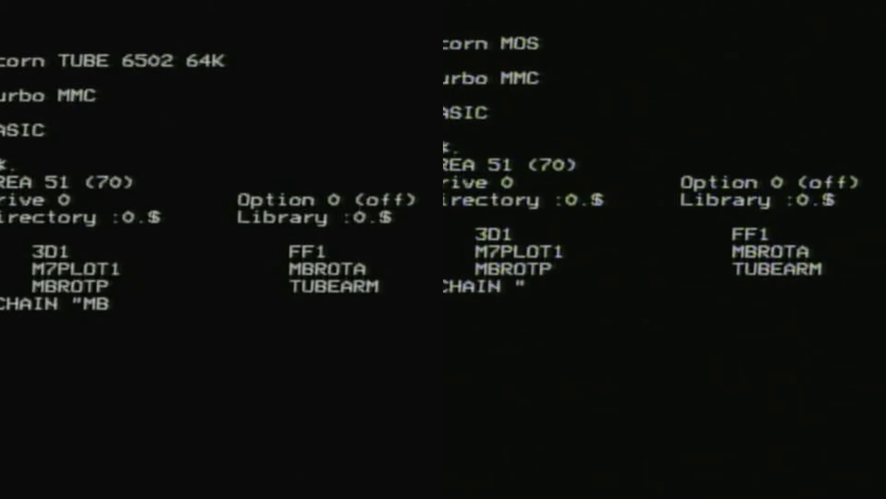
pyautogui.write('RO')
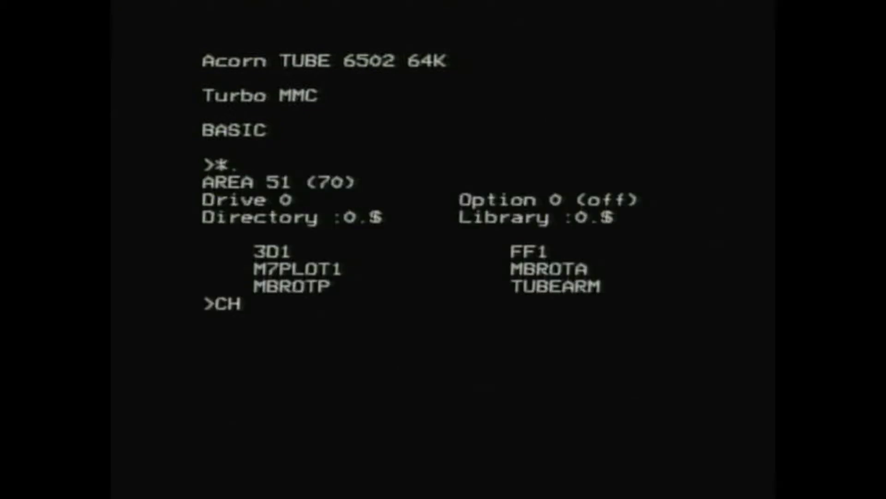
# Enter the command to chain the MBROTA program on the 6502 Tube co-processor
pyautogui.write('AIN')
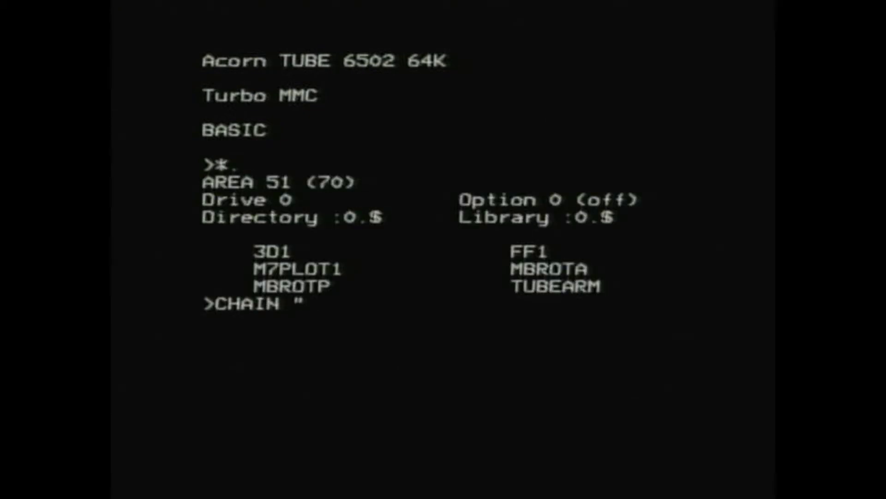
pyautogui.write(' "MBROT')
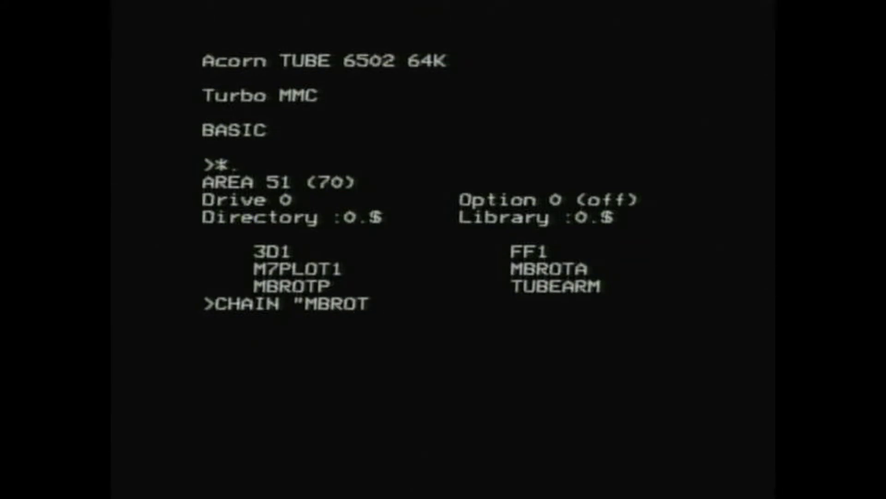
pyautogui.write('A')
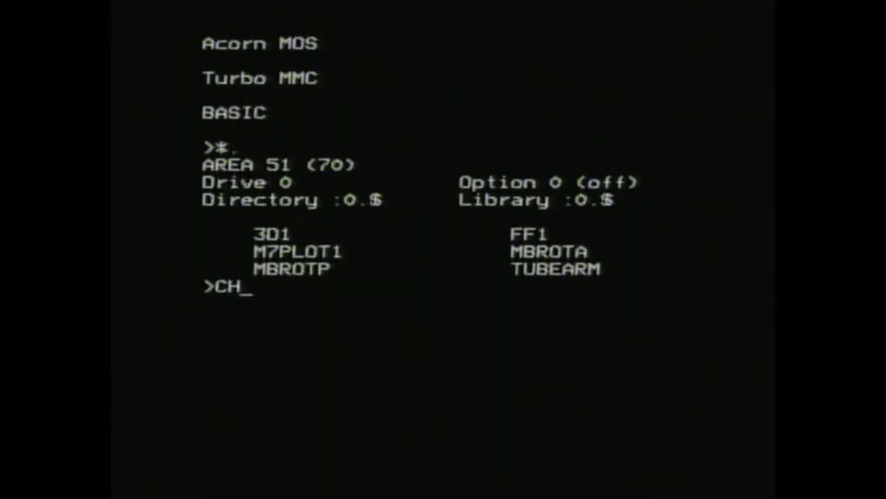
# Enter the command to chain the MBROTA program on the base machine running Acorn MOS
pyautogui.write('AIN')
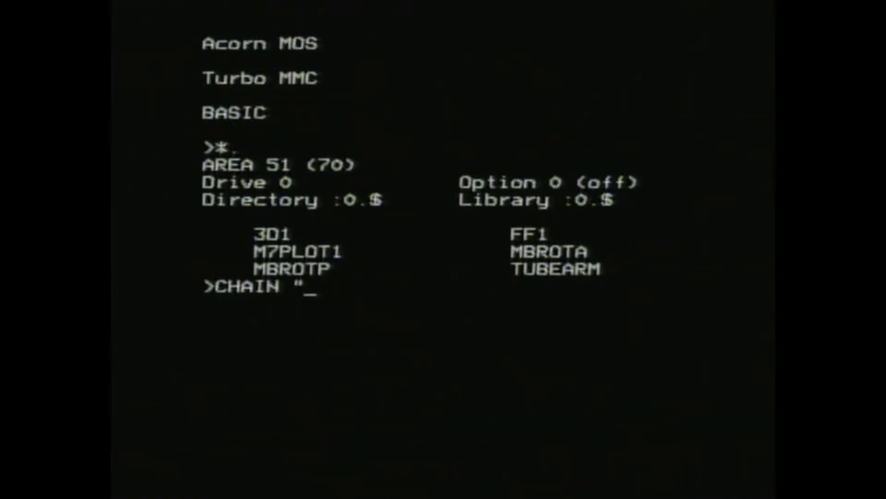
pyautogui.write(' "MBRO')
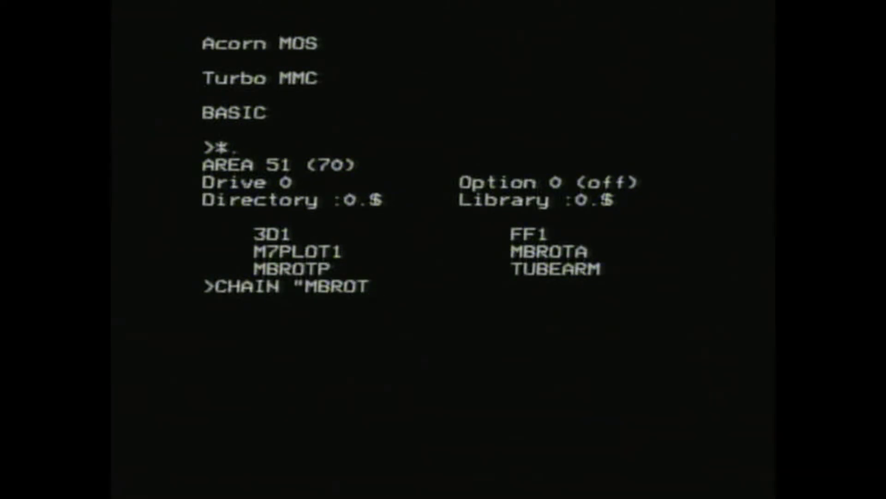
pyautogui.write('TA')
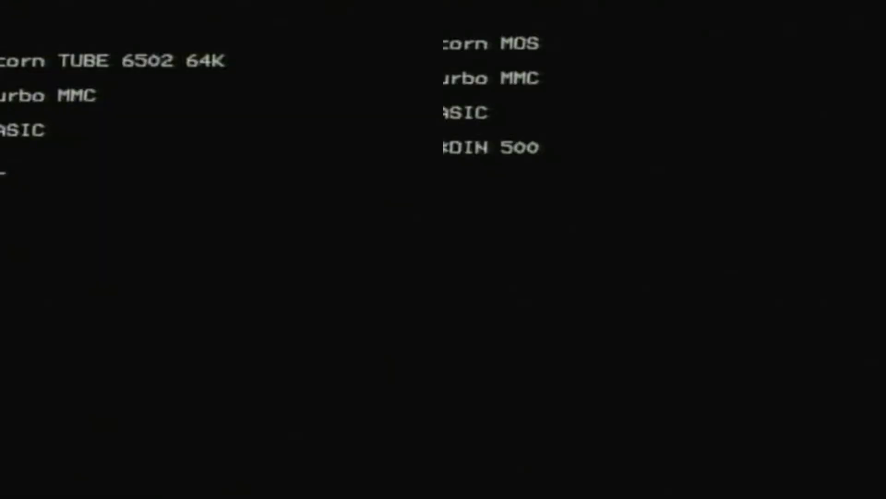
# Catalogue the AREA 51 disc and chain the 3D1 program from it
pyautogui.write('*.')
pyautogui.press('Return')
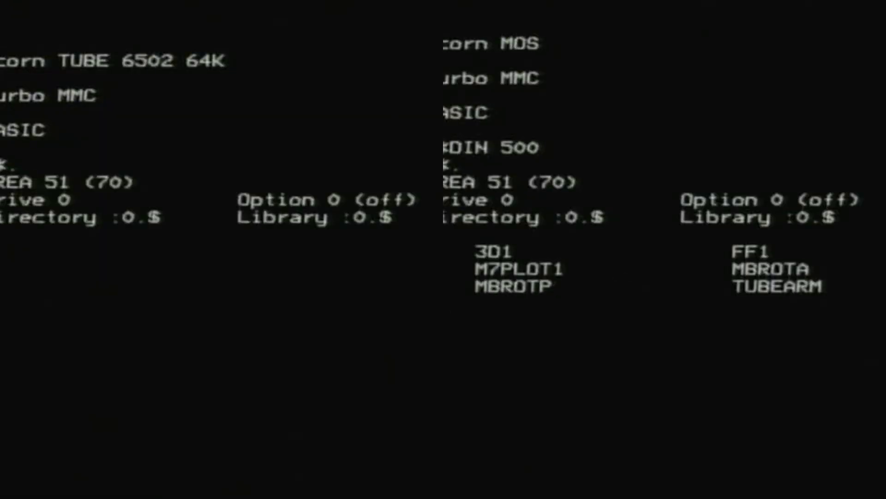
pyautogui.write('CHAIN ')
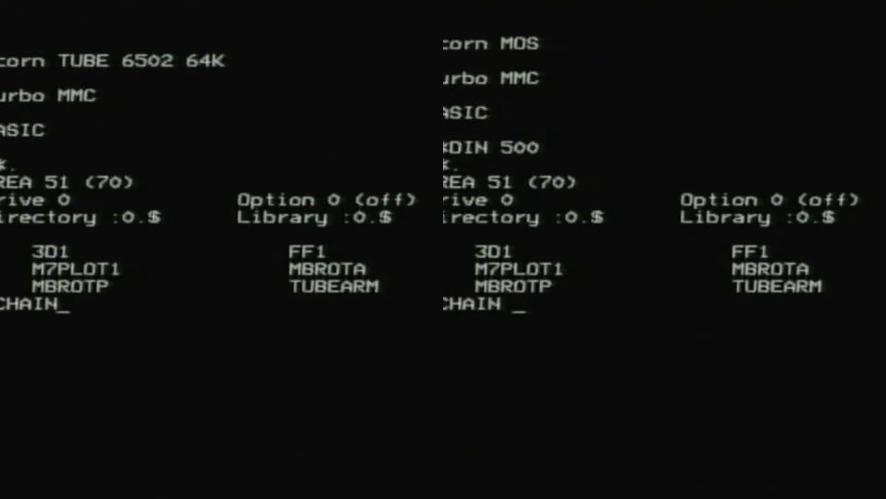
pyautogui.write('"3D1')
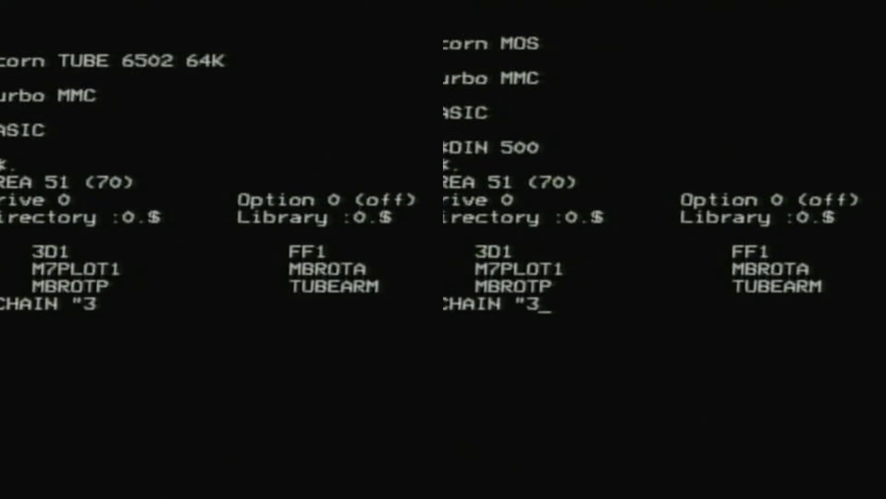
pyautogui.write('"')
pyautogui.press('Return')
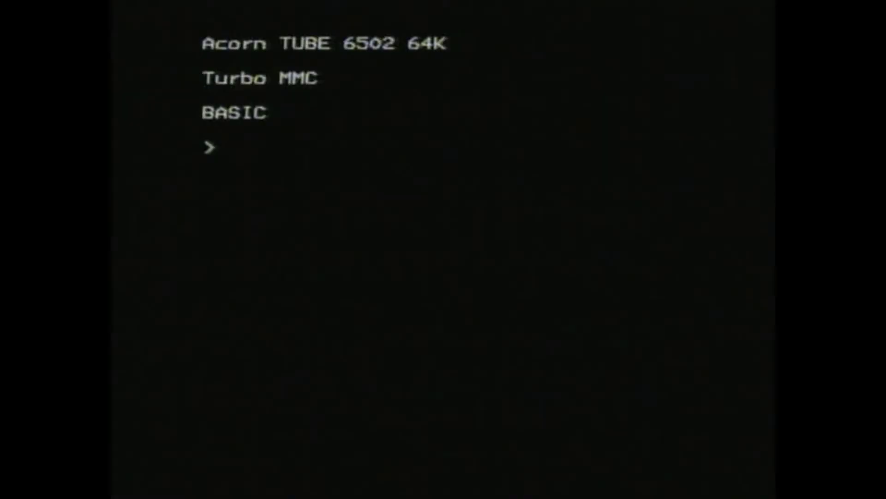
# Insert disc image 400 with *DIN and list its catalogue
pyautogui.write('DIN 400')
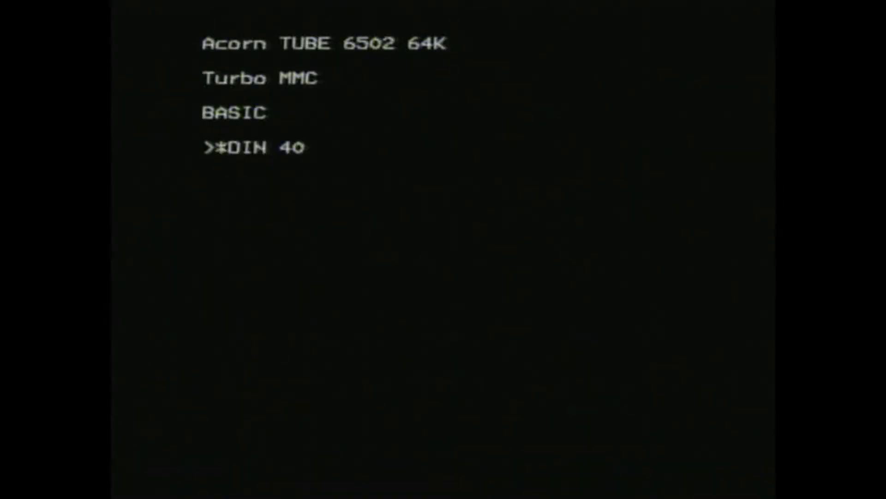
pyautogui.press('Return')
pyautogui.write('*.')
pyautogui.press('Return')
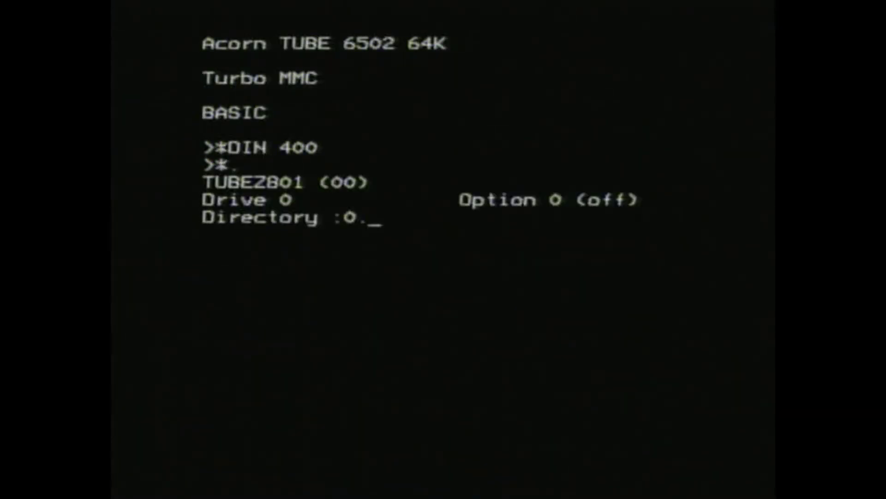
# Load the ROM image r.BBCBasi at address 8000 into sideways RAM slot 4 with *SRLOAD and the Q option
pyautogui.write('*SRLOAD')
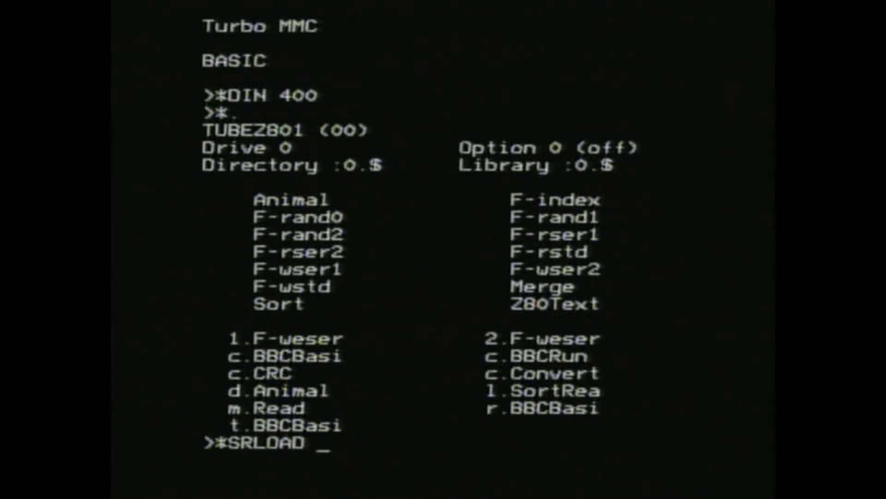
pyautogui.write(' R')
pyautogui.press('BackSpace')
pyautogui.write('r.BBCB')
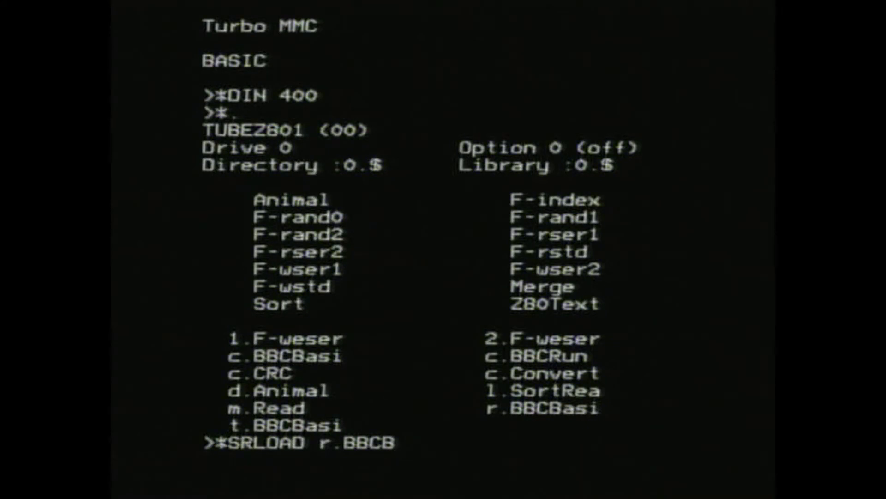
pyautogui.write('asi 800')
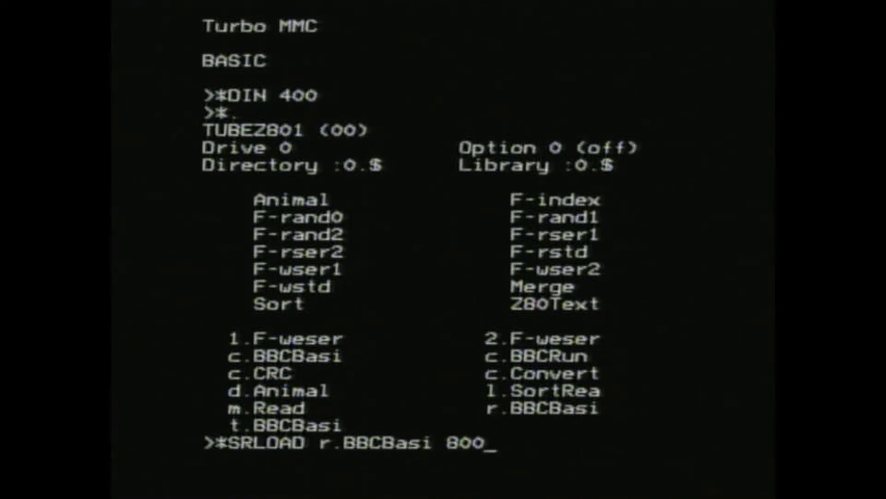
pyautogui.write('0 4 ')
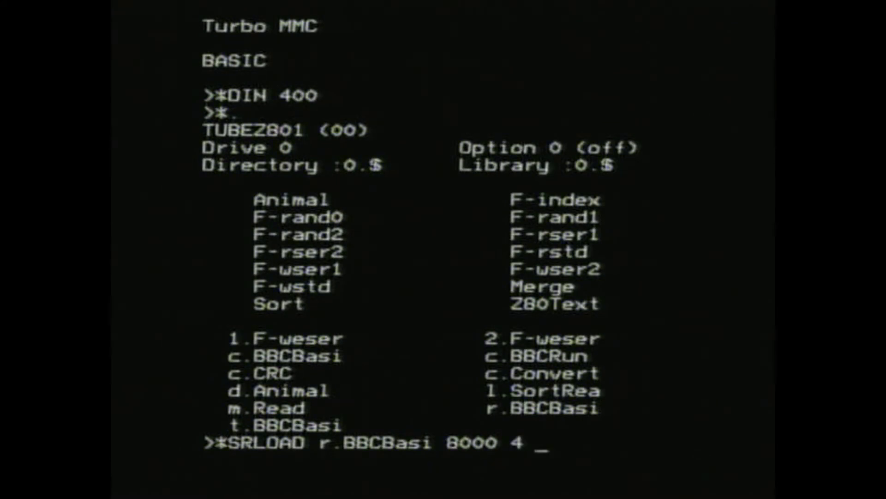
pyautogui.write('Q')
pyautogui.press('Return')
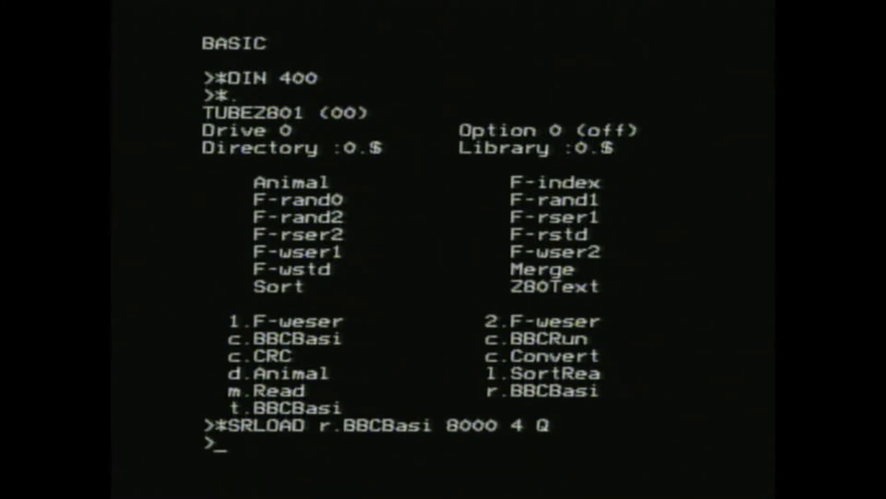
# Enable the unplugged Z80 BASIC ROM with *INSERT 4, listing the ROMs before and after
pyautogui.write('*ROMS')
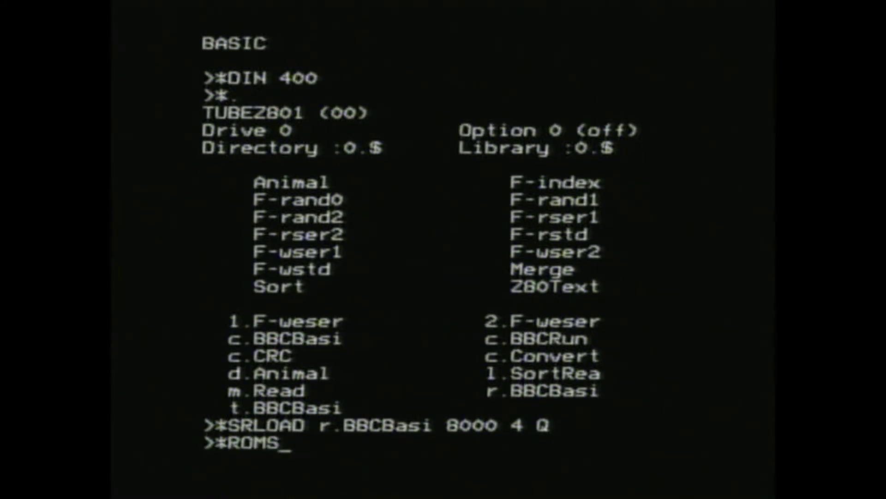
pyautogui.press('Return')
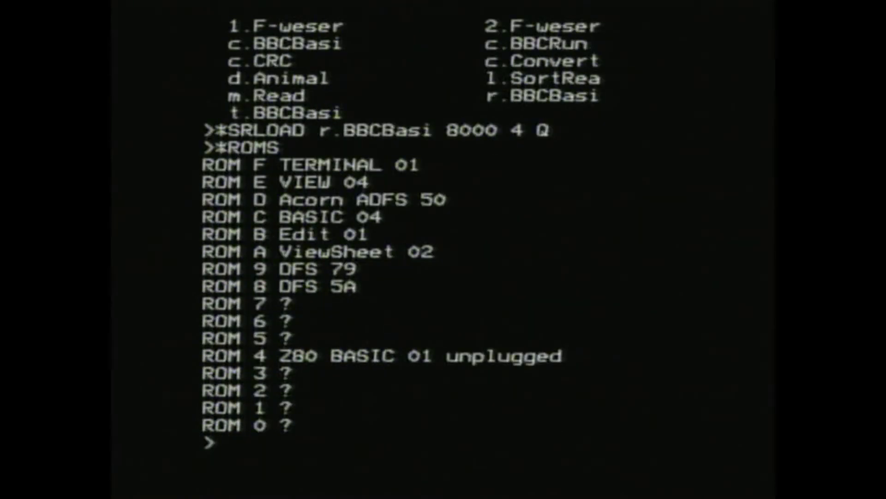
pyautogui.write('*INSERT 4')
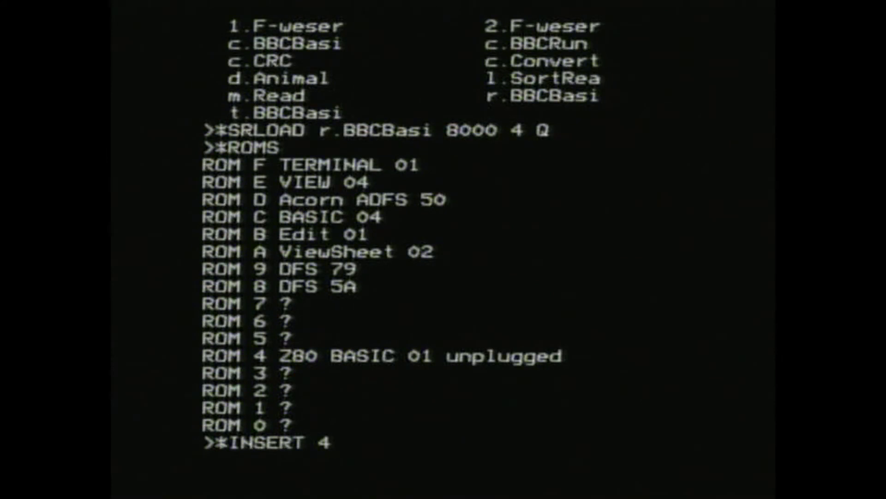
pyautogui.press('Return')
pyautogui.write('*ROMS')
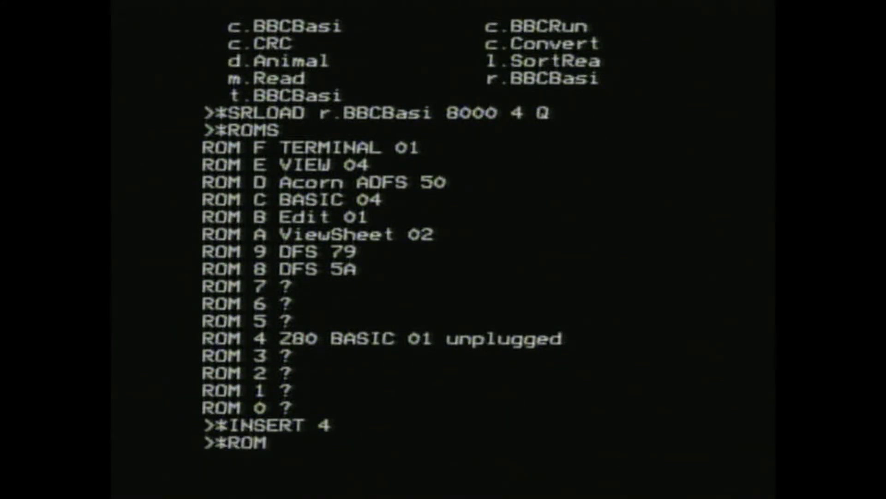
pyautogui.press('Return')
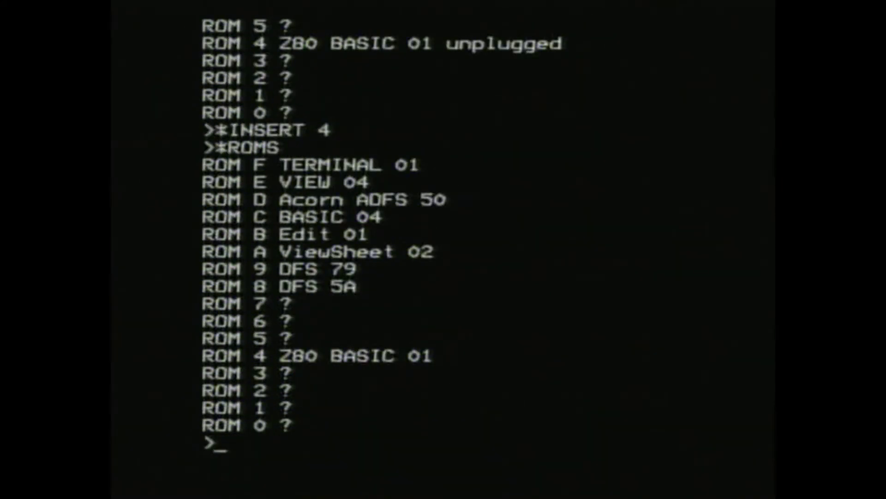
# Select co-processor number 4 with the command *FX 151,230,4
pyautogui.write('*FX')
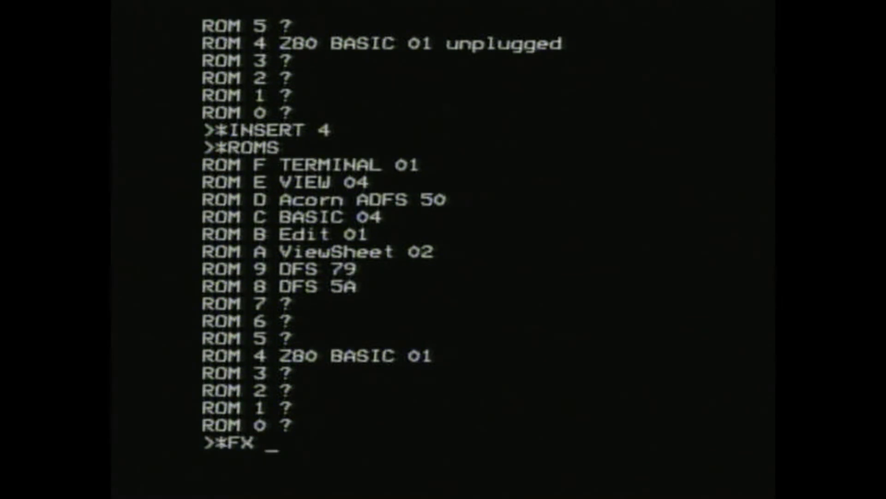
pyautogui.write(' 151')
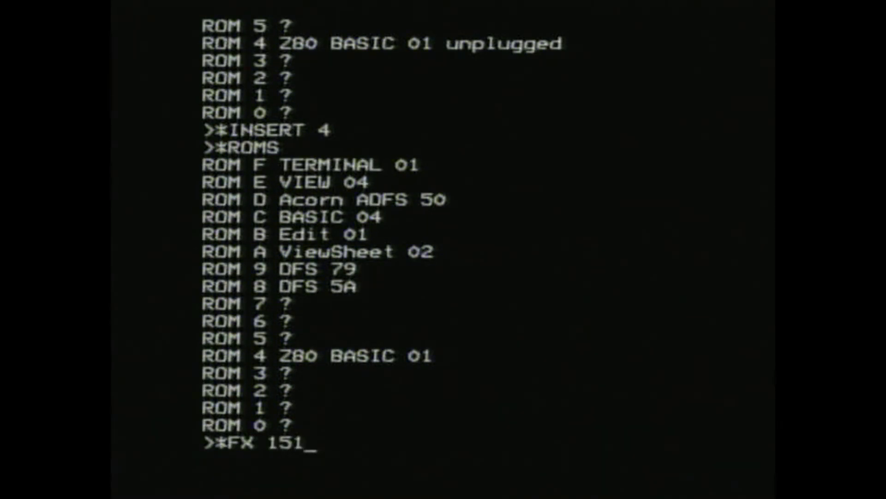
pyautogui.write(',23')
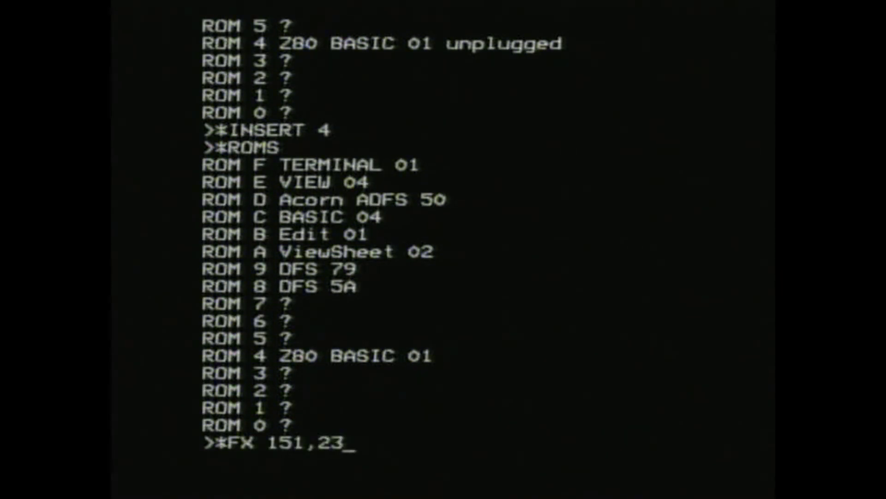
pyautogui.write('0,4')
pyautogui.press('Return')
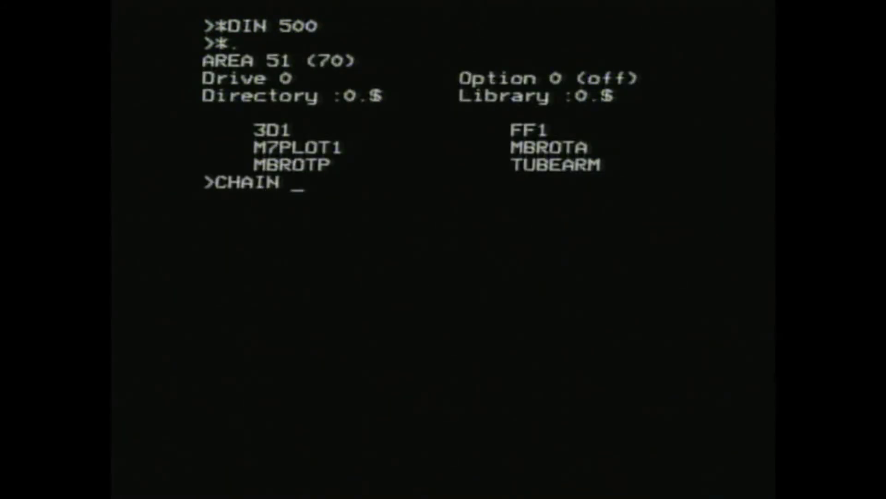
# Chain the MBROTA program from disc image 500
pyautogui.write('"MBR')
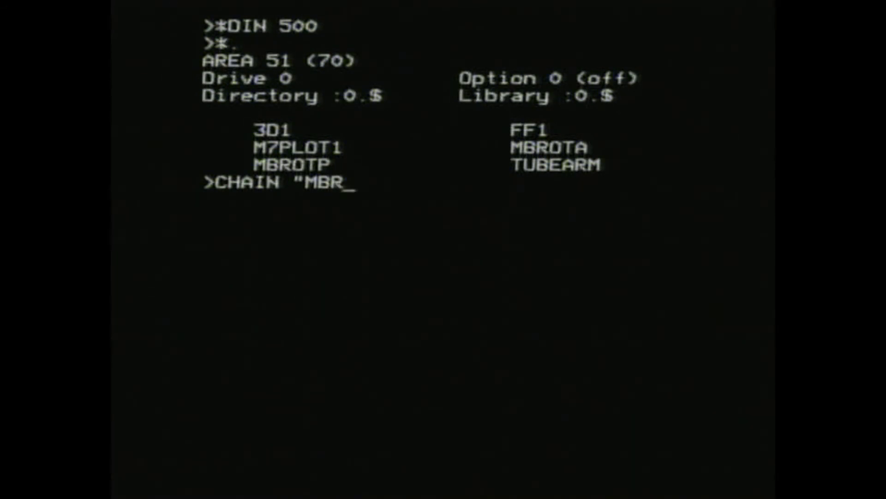
pyautogui.write('OTA"')
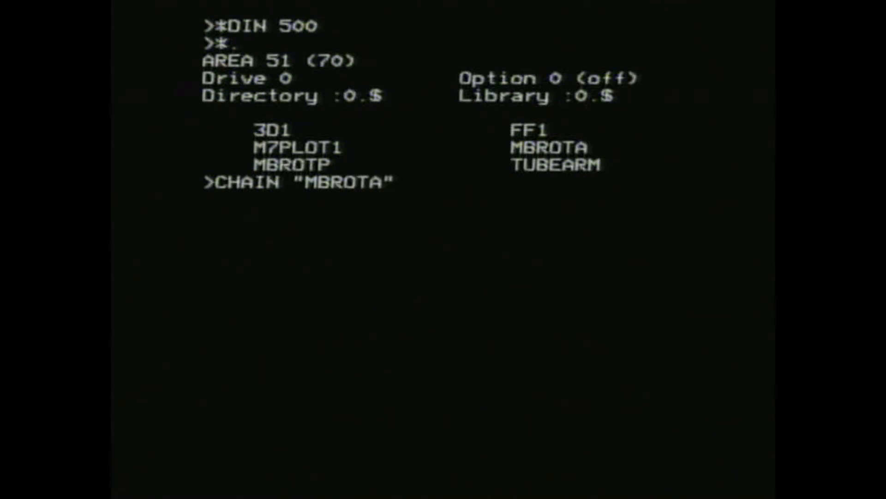
pyautogui.press('Return')
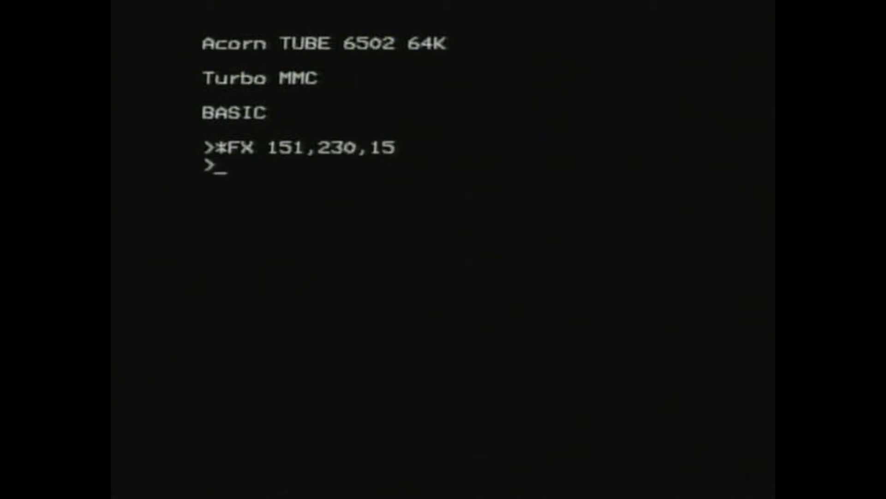
# Reset the machine into the native ARM co-processor and catalogue disc image 402
pyautogui.press('Break')
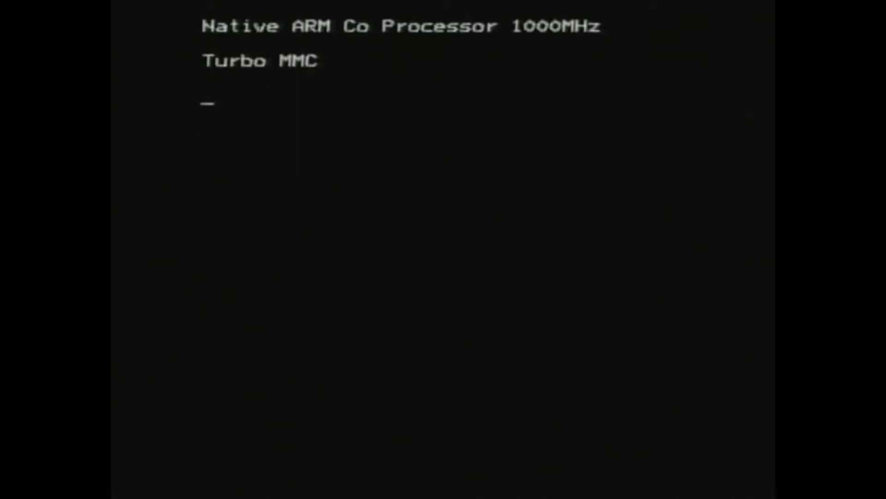
pyautogui.write('*')
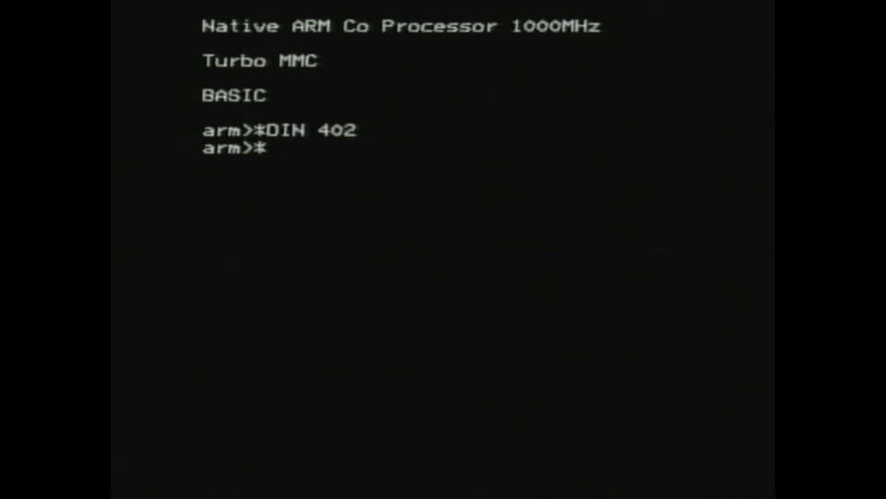
pyautogui.write('.')
pyautogui.press('Return')
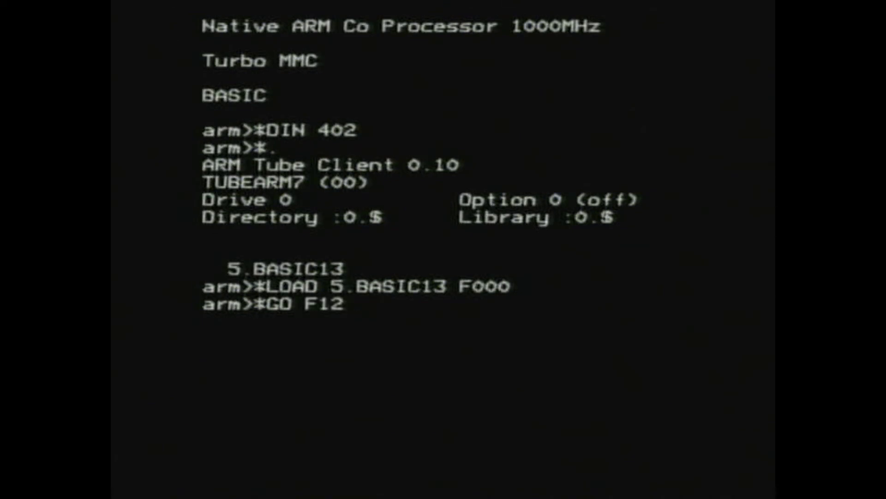
# Start ARM BBC BASIC by executing the loaded 5.BASIC13 image with *GO F12C
pyautogui.write('C')
pyautogui.press('Return')
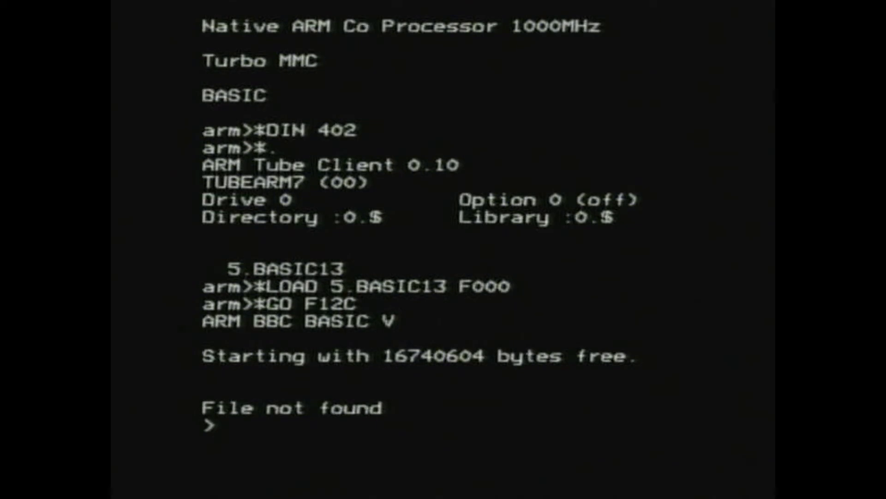
# Insert disc image 500 and chain the MBROTA program from it in ARM BBC BASIC
pyautogui.press('Return')
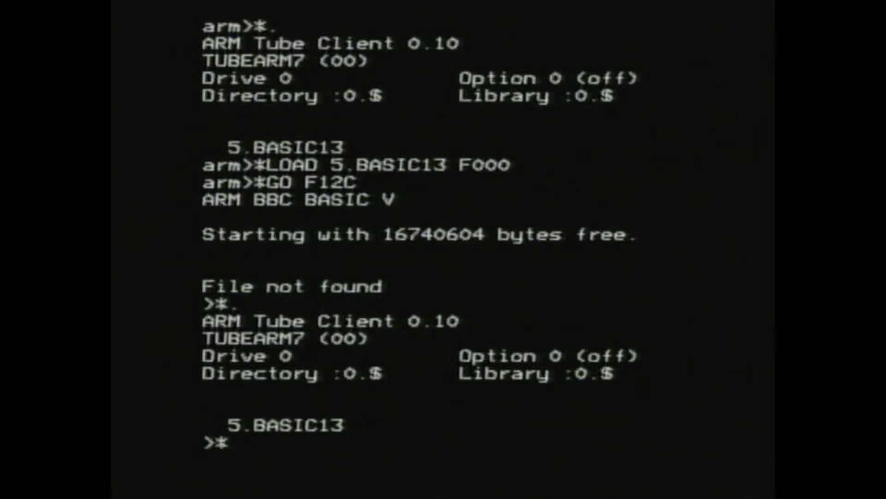
pyautogui.press('Return')
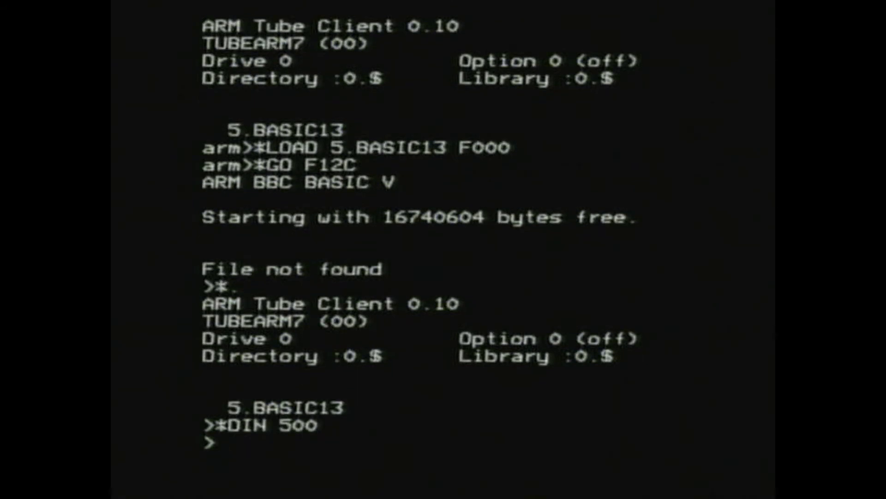
pyautogui.write('*.')
pyautogui.press('Return')
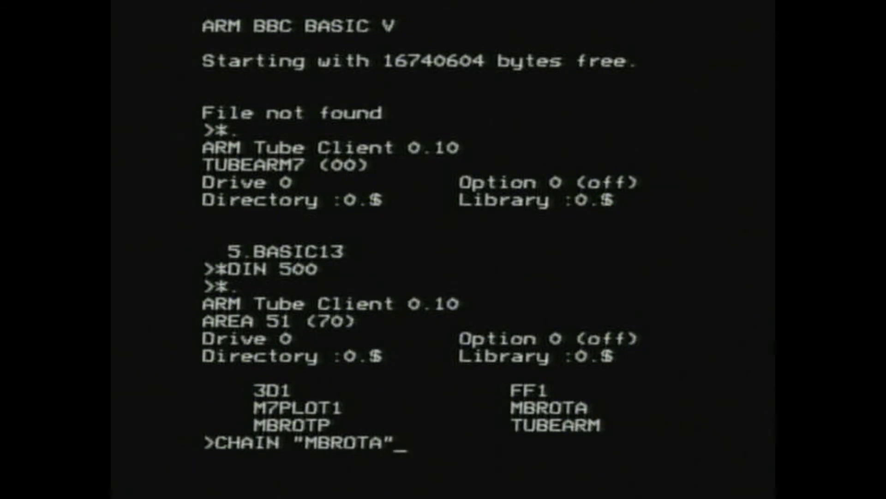
pyautogui.press('Return')
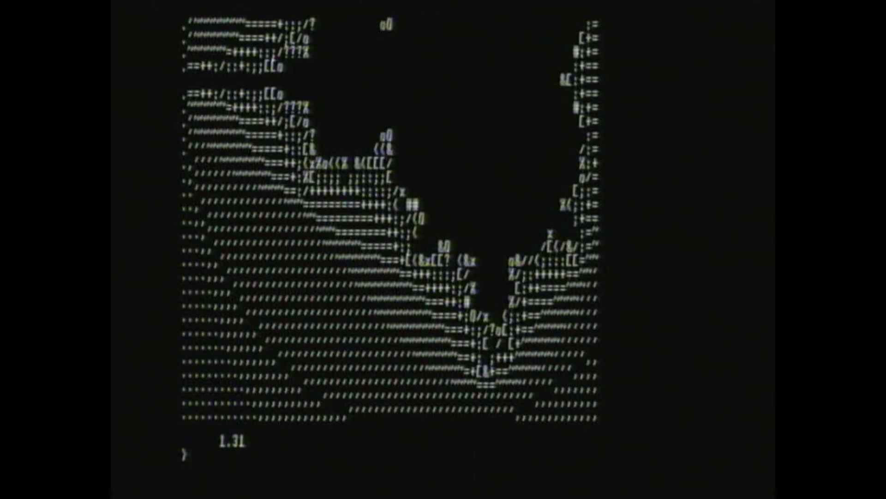